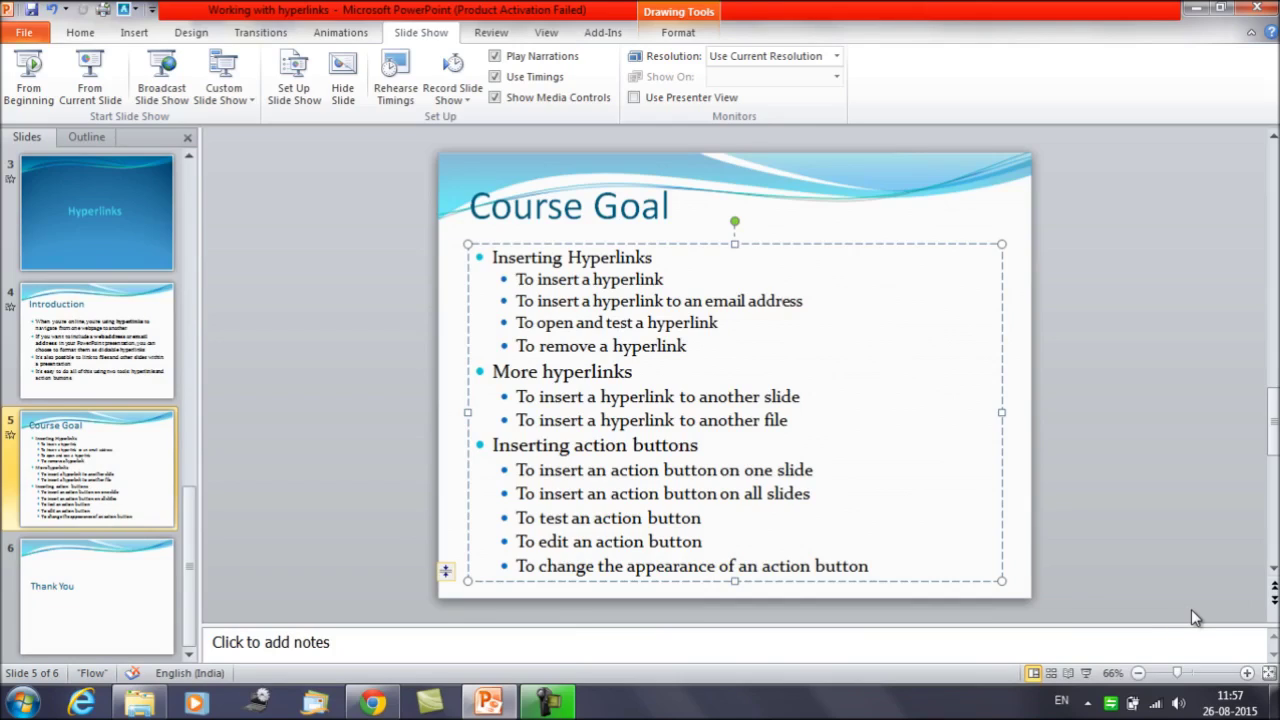
- Select 'another slide' and hyperlink it to slide 3, 'Hyperlinks', in this document
click(806, 396)
key(shift+Left)
key(shift+Left)
key(shift+Left)
key(shift+Left)
key(shift+Left)
key(shift+Left)
key(shift+Left)
key(shift+Left)
key(shift+Left)
key(shift+Left)
key(shift+Left)
key(shift+Left)
key(shift+Left)
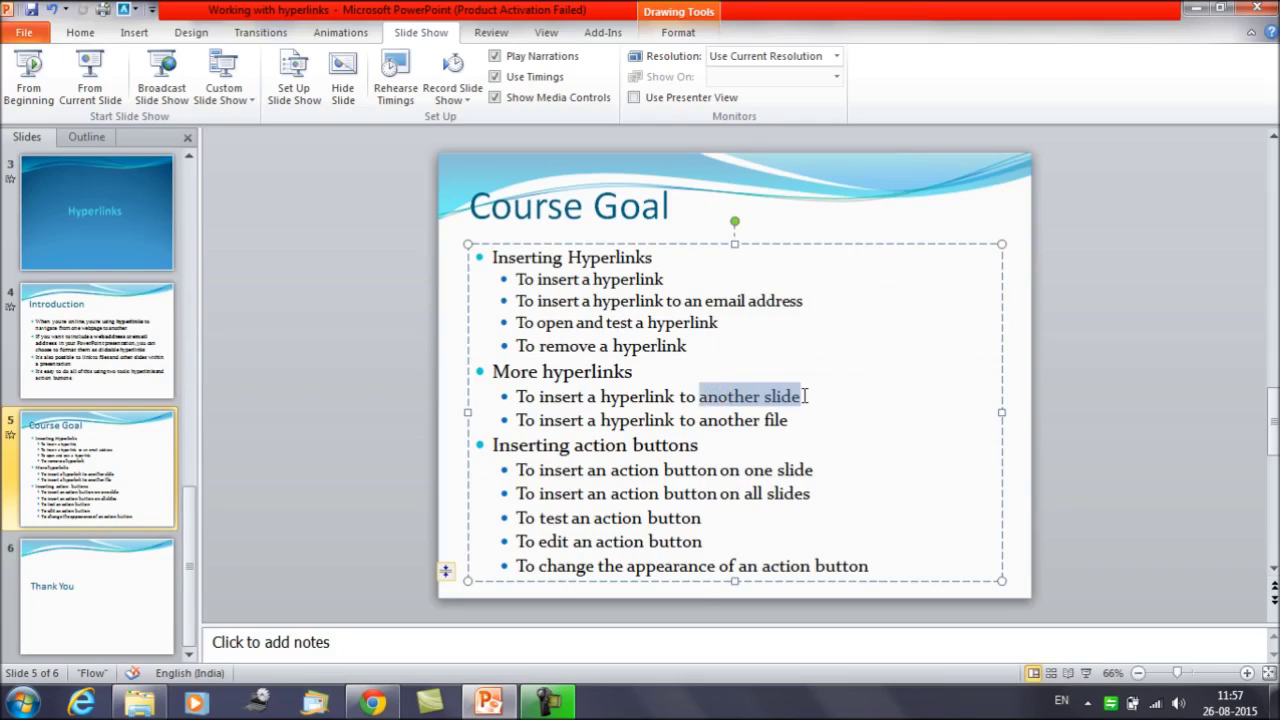
right_click(784, 402)
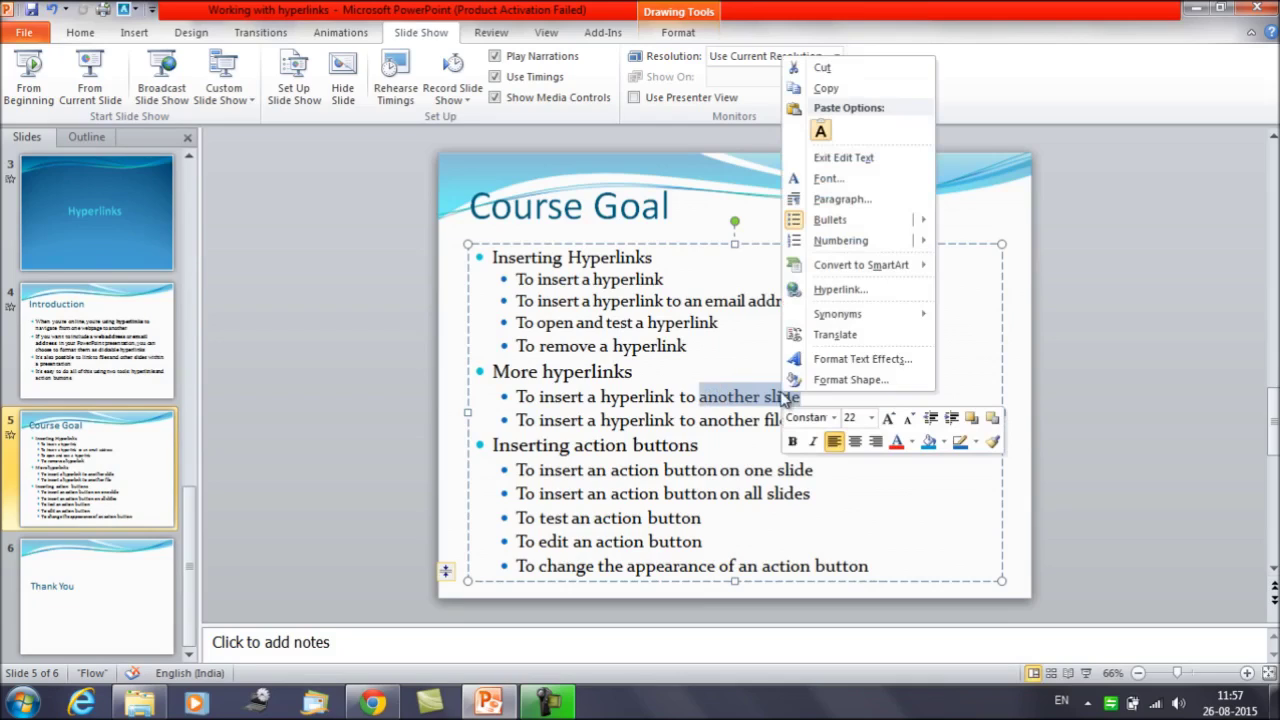
click(842, 290)
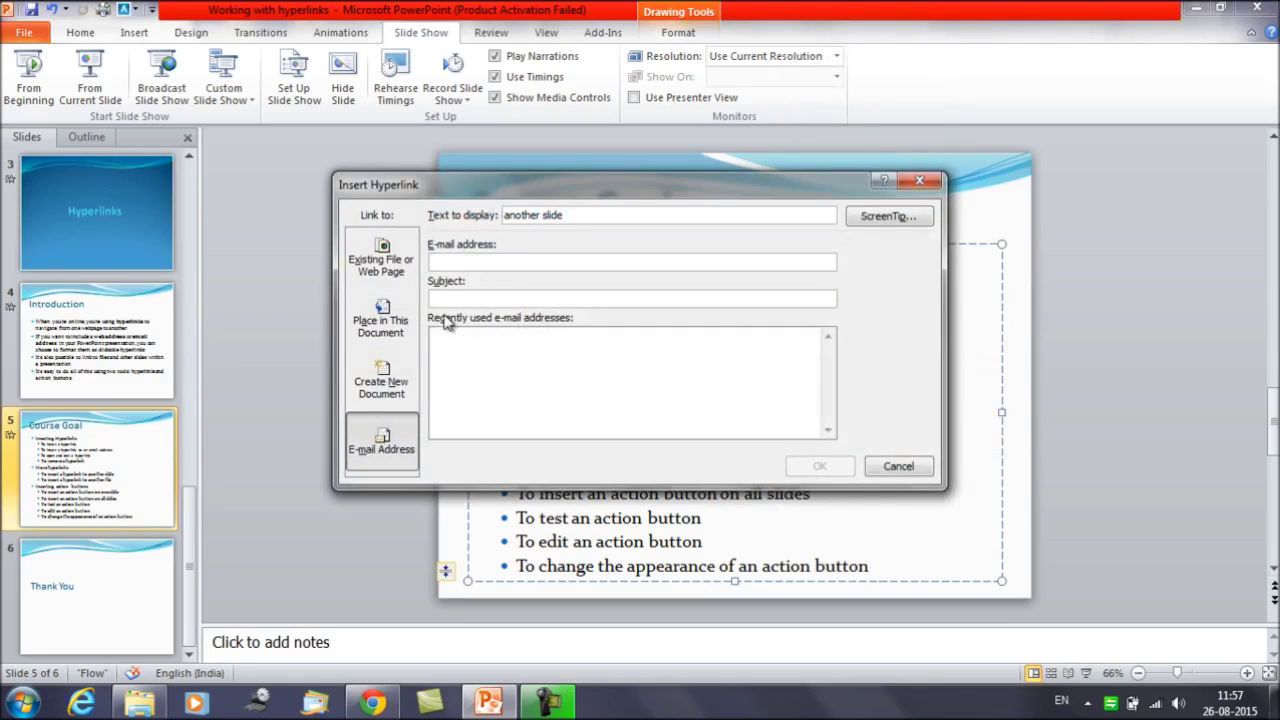
click(395, 347)
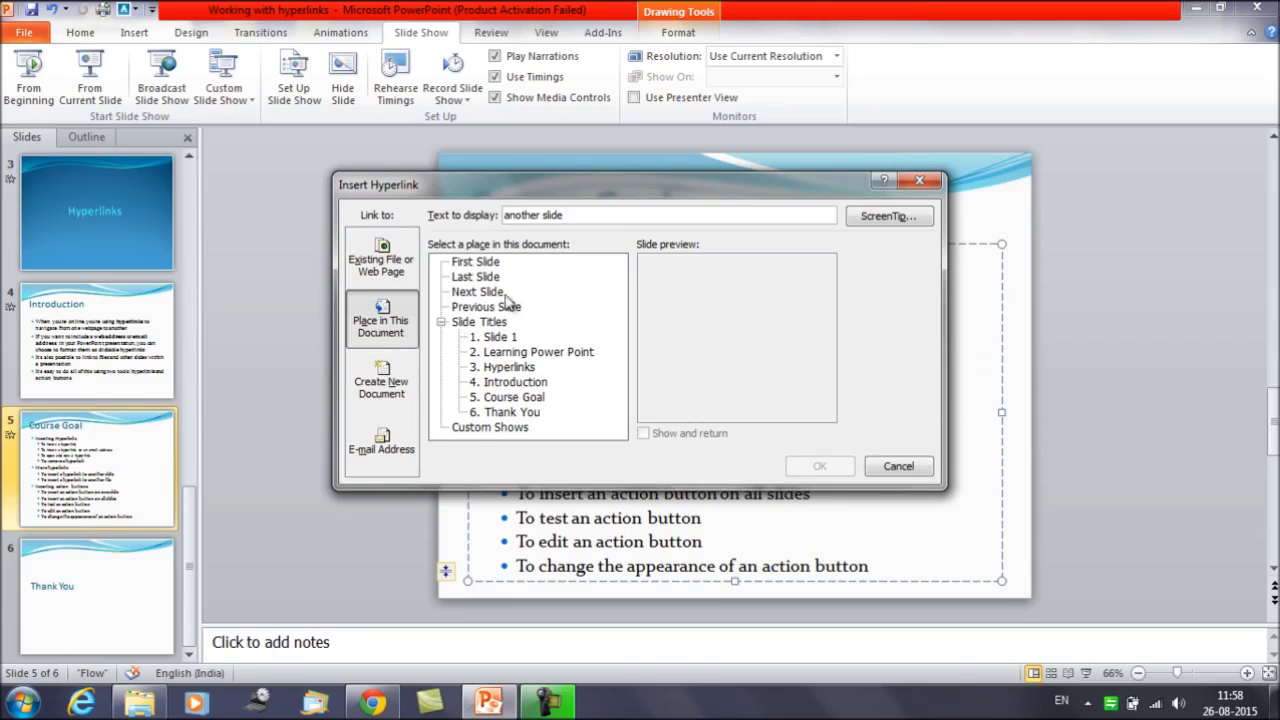
click(520, 368)
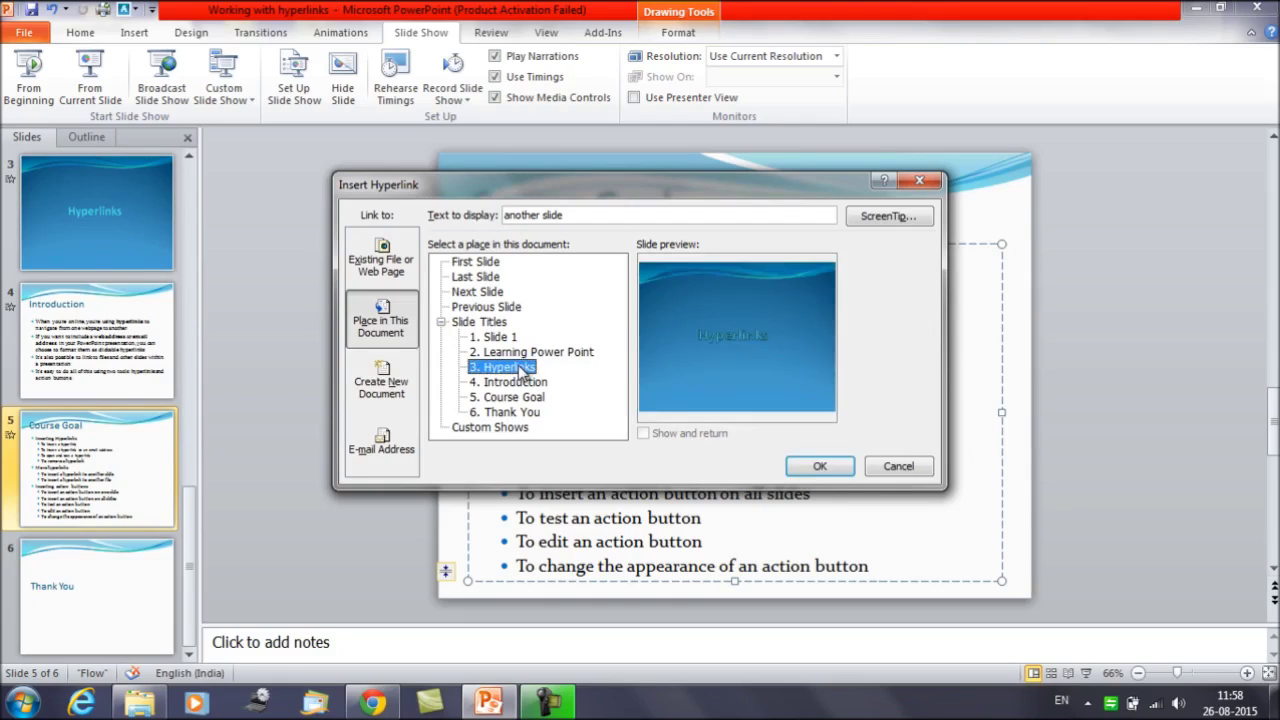
click(822, 466)
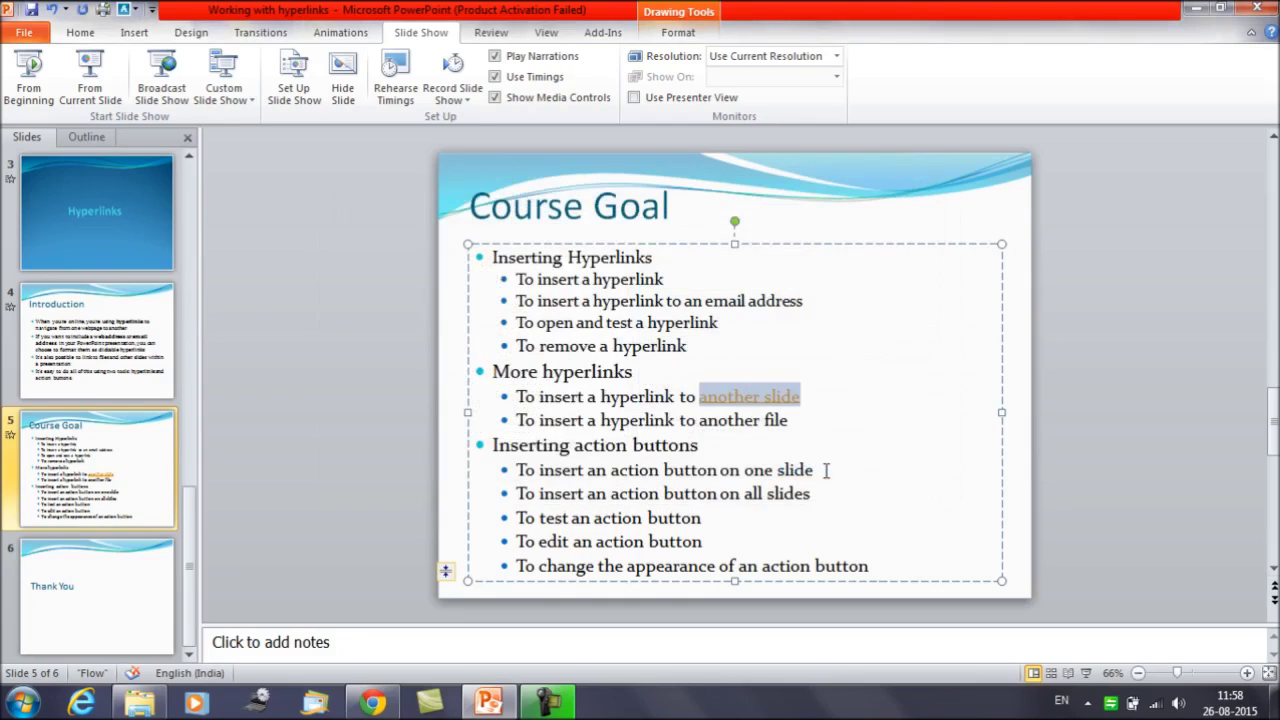
- Open the 'another slide' hyperlink in editing view, then return to the Course Goal slide
right_click(764, 401)
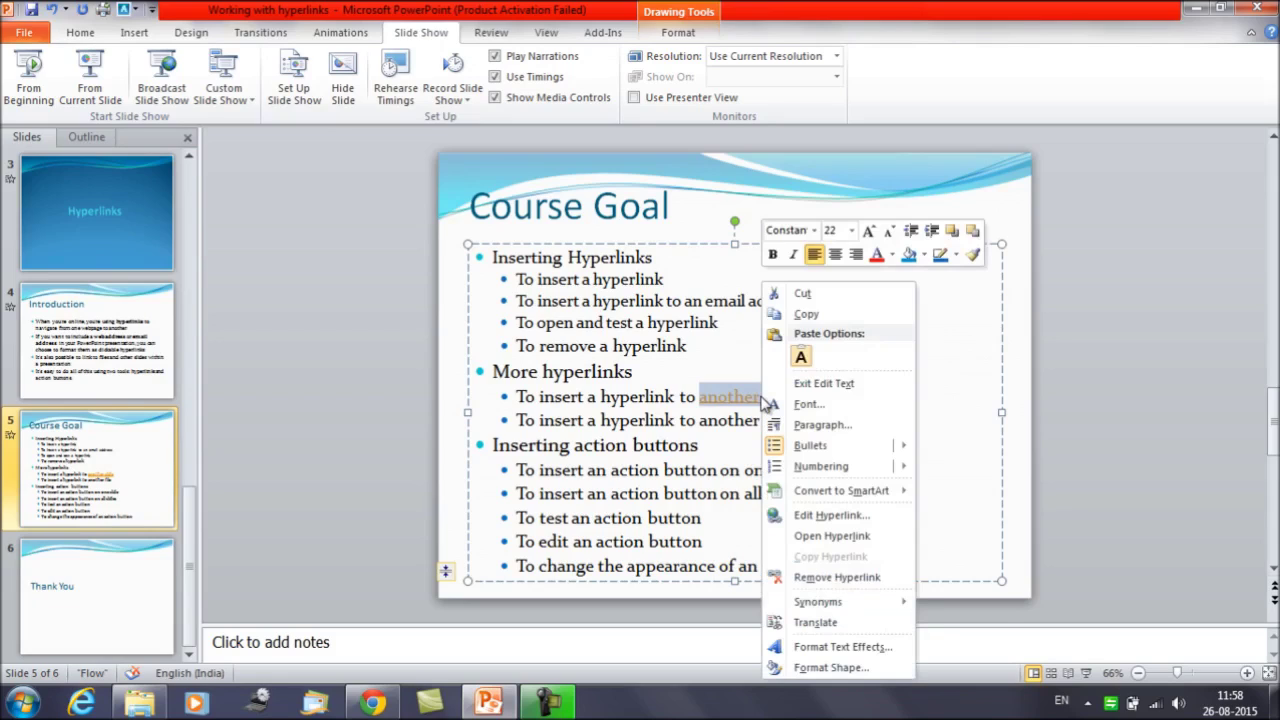
click(844, 536)
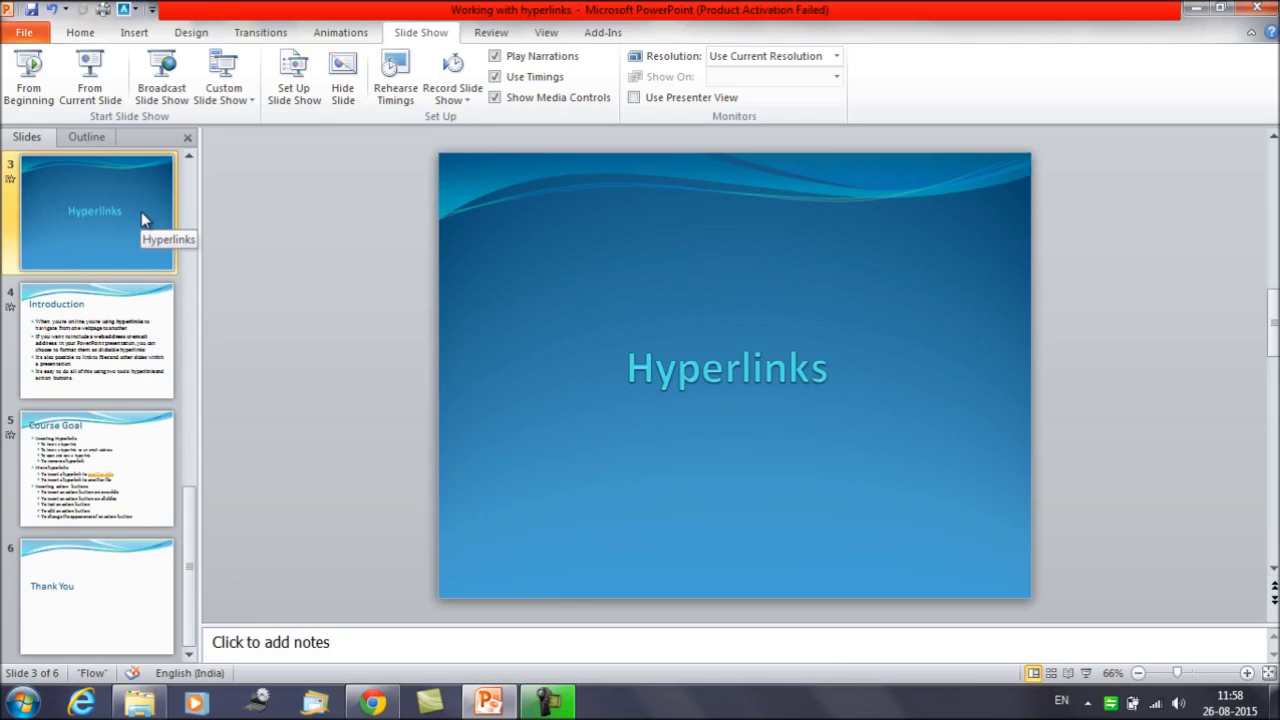
click(76, 528)
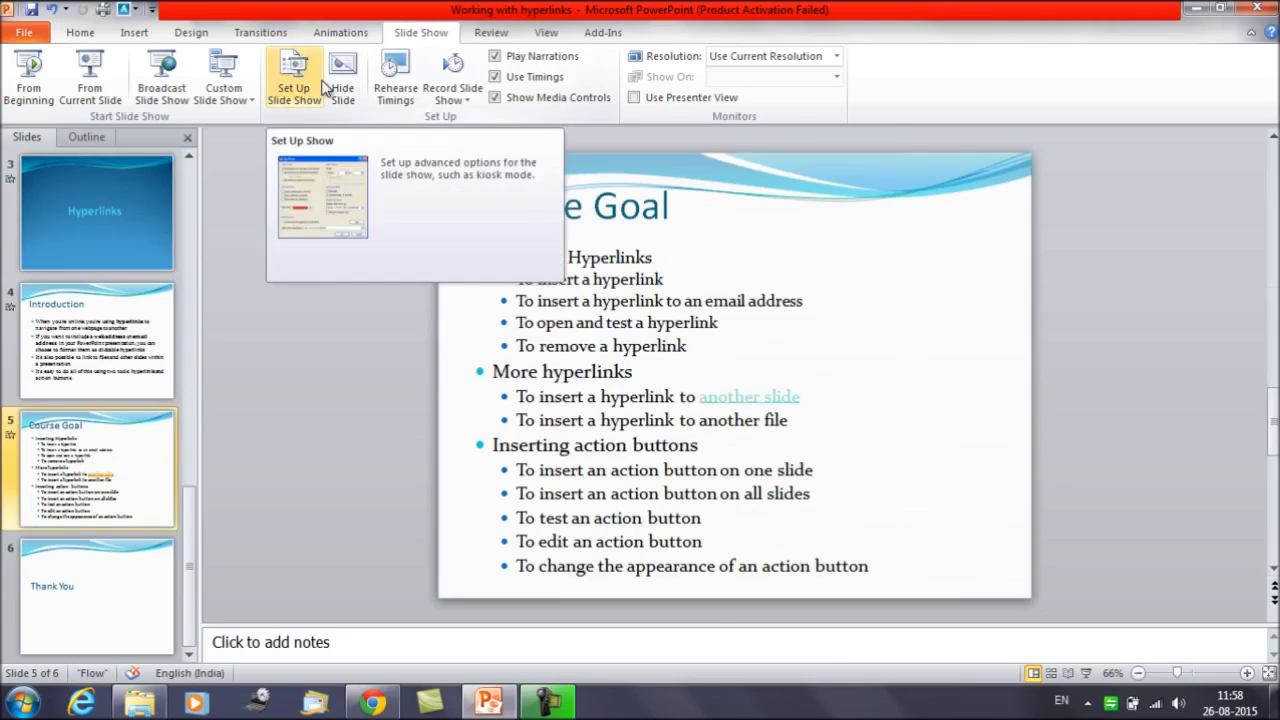
- Run the slide show from Course Goal, follow the 'another slide' link, then exit back to Course Goal
click(108, 86)
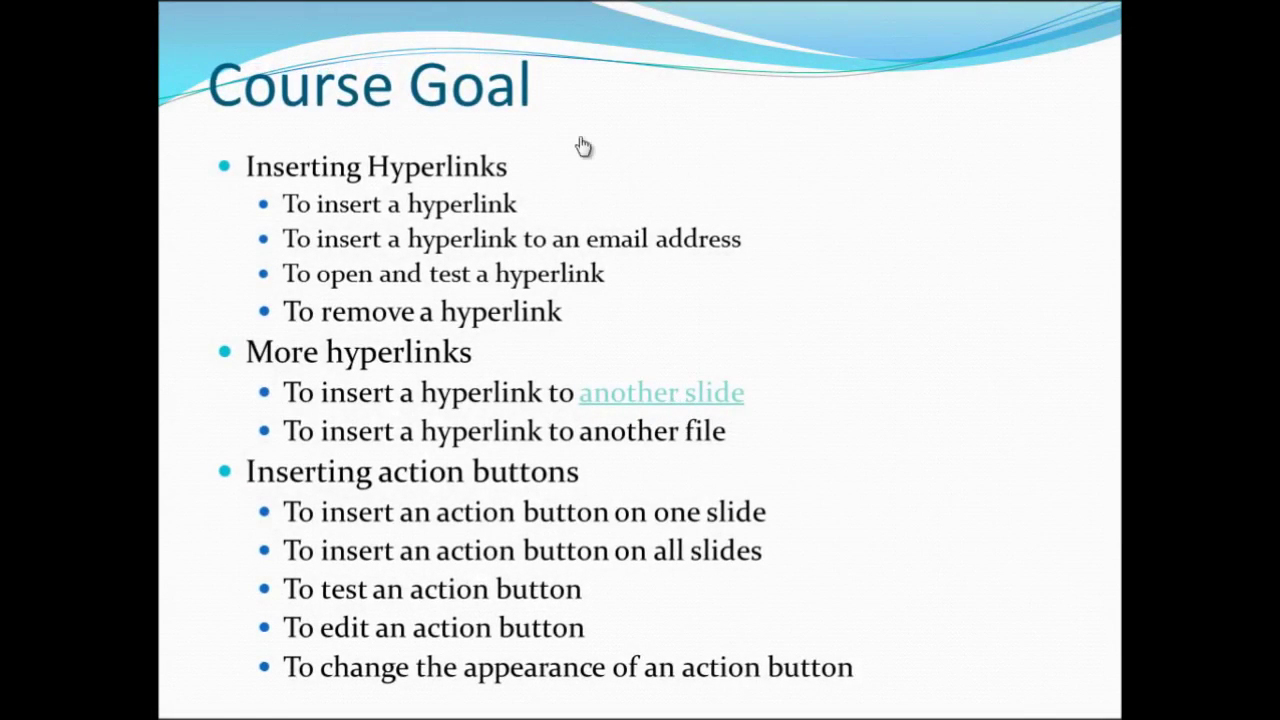
click(655, 398)
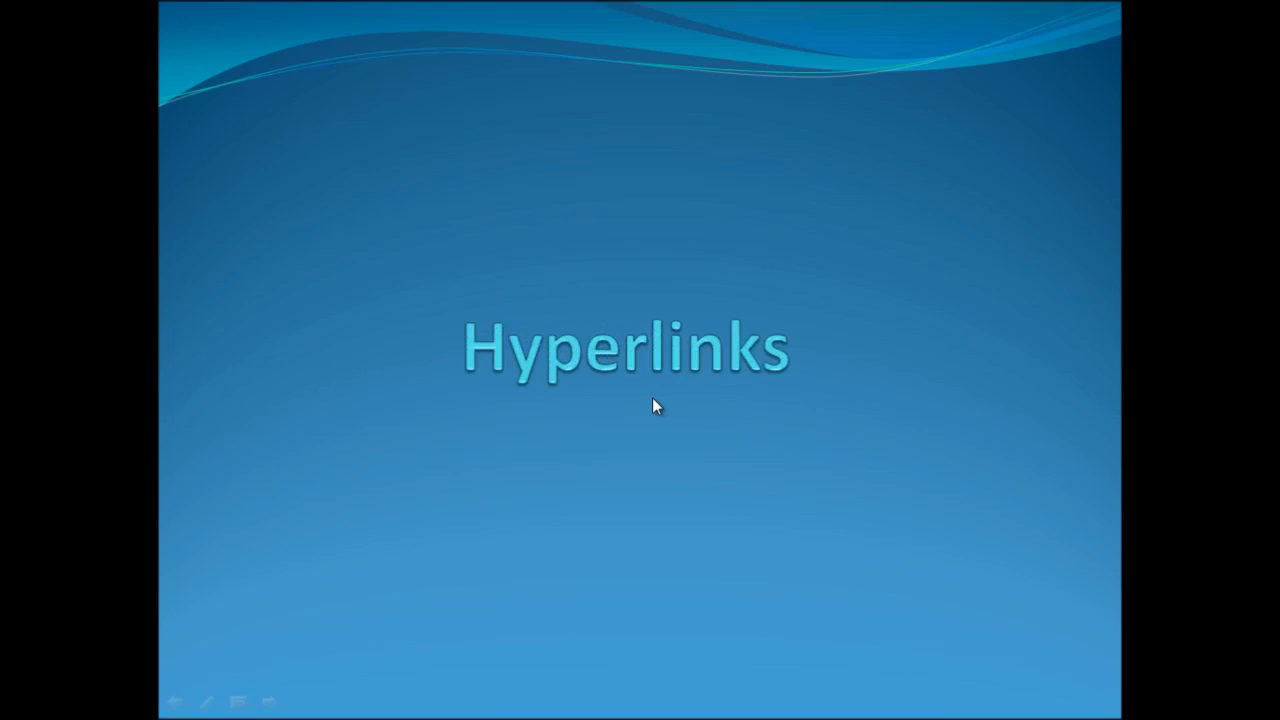
key(Escape)
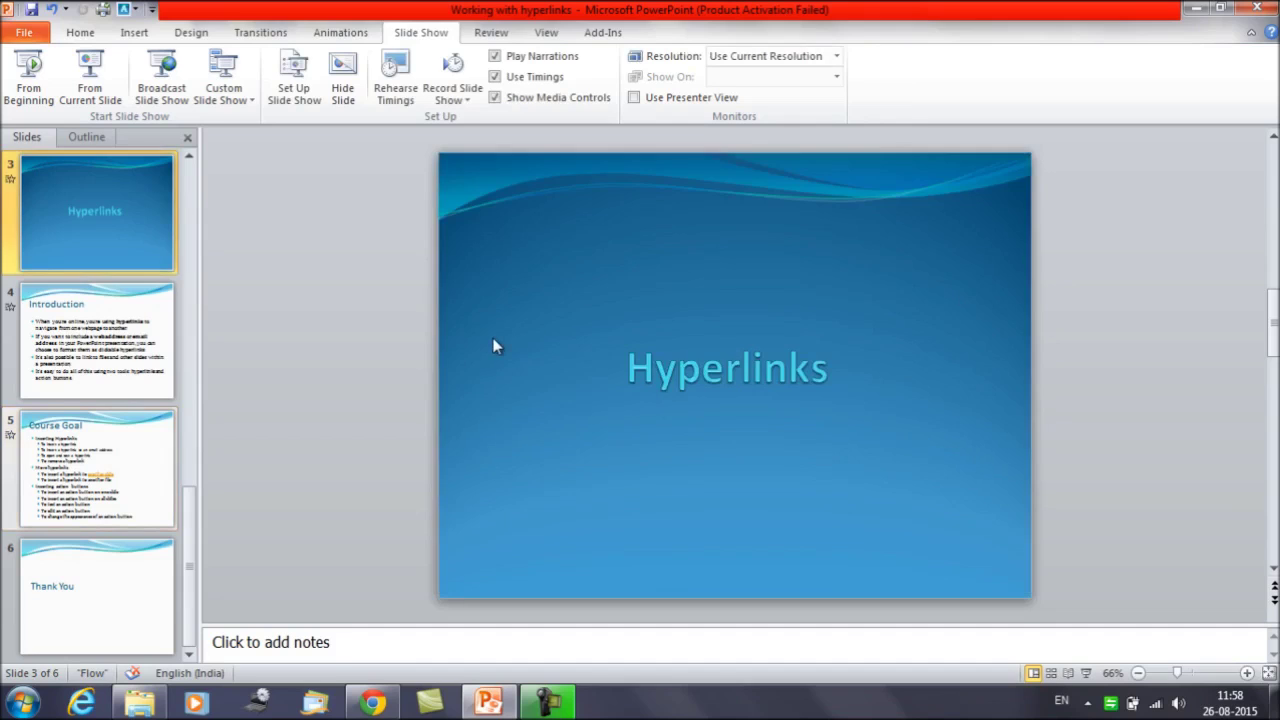
click(113, 483)
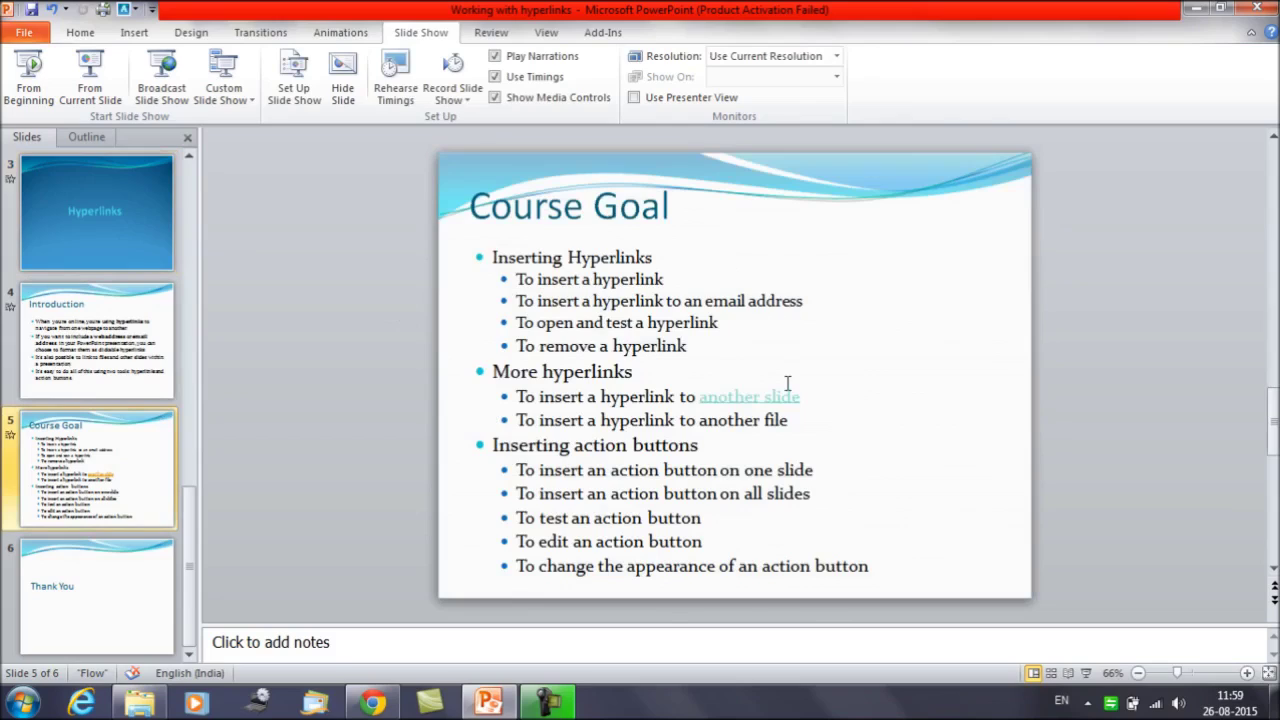
- Select the words 'another file' and start a hyperlink to an existing file
click(792, 421)
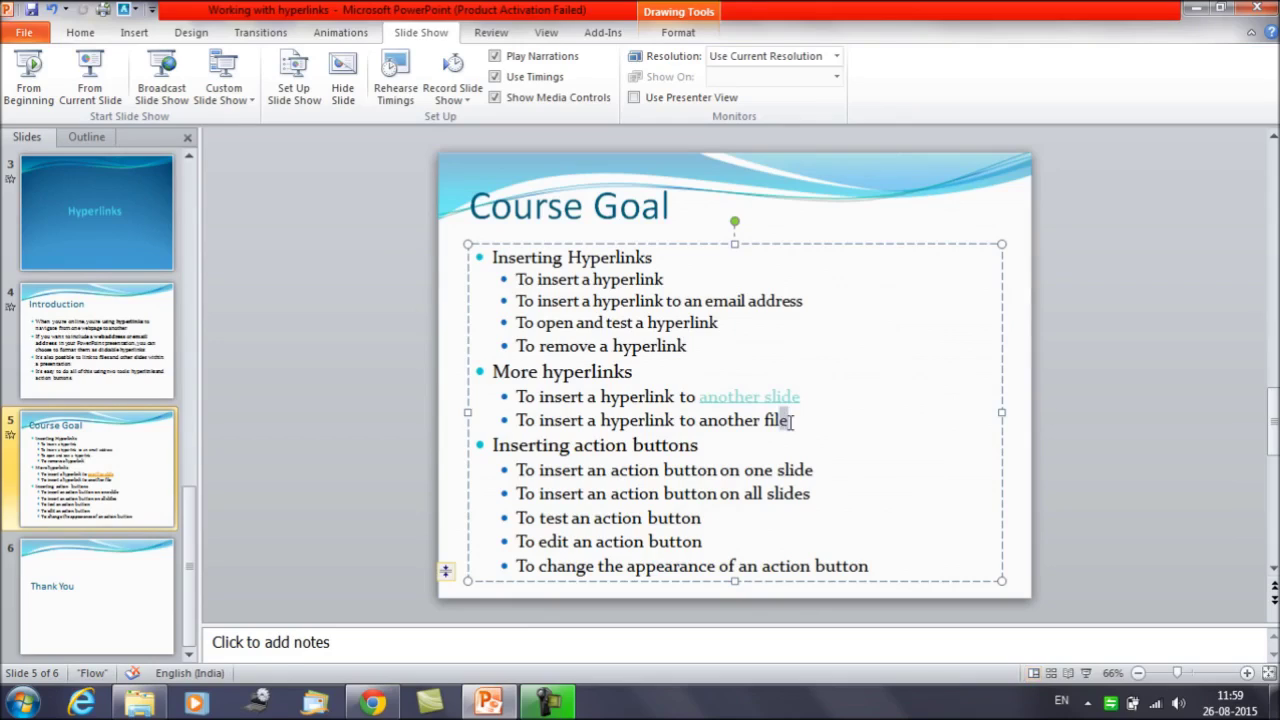
key(shift+Left)
key(shift+Left)
key(shift+Left)
key(shift+Left)
key(shift+Left)
key(shift+Left)
key(shift+Left)
key(shift+Left)
key(shift+Left)
key(shift+Left)
key(shift+Left)
key(shift+Left)
key(shift+Left)
key(shift+Left)
key(shift+Right)
key(shift+Right)
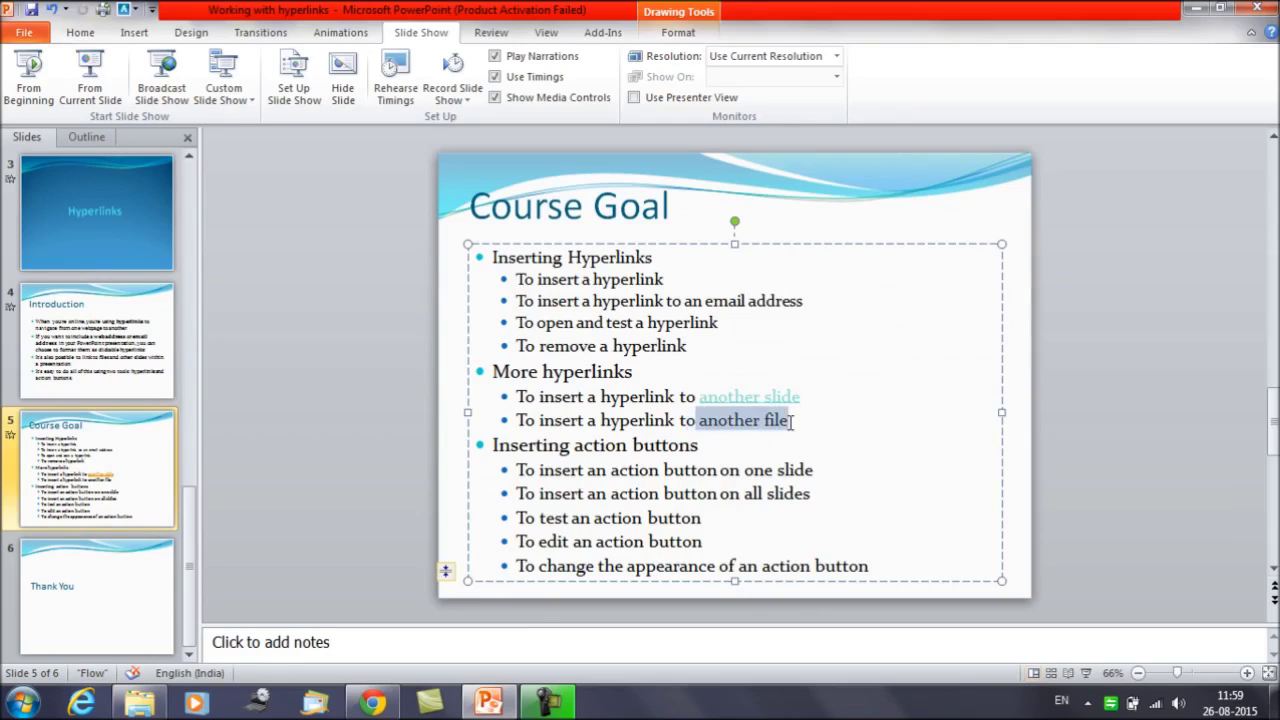
right_click(730, 428)
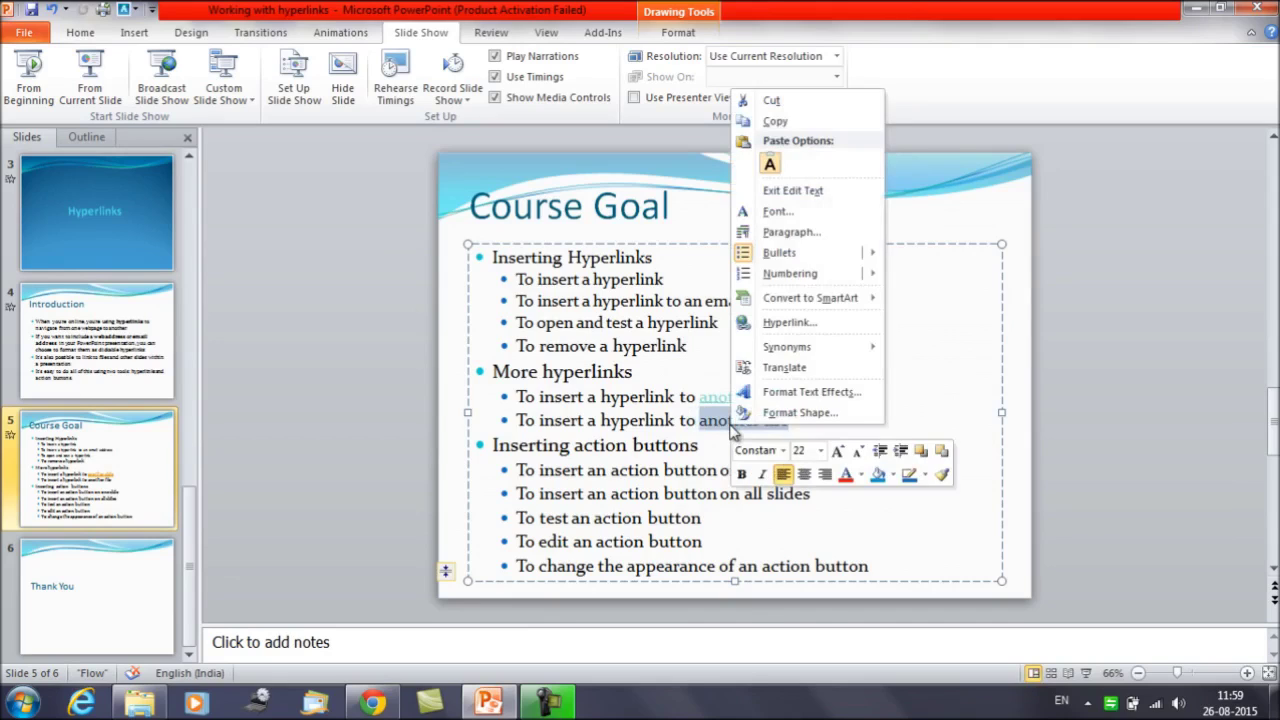
click(783, 322)
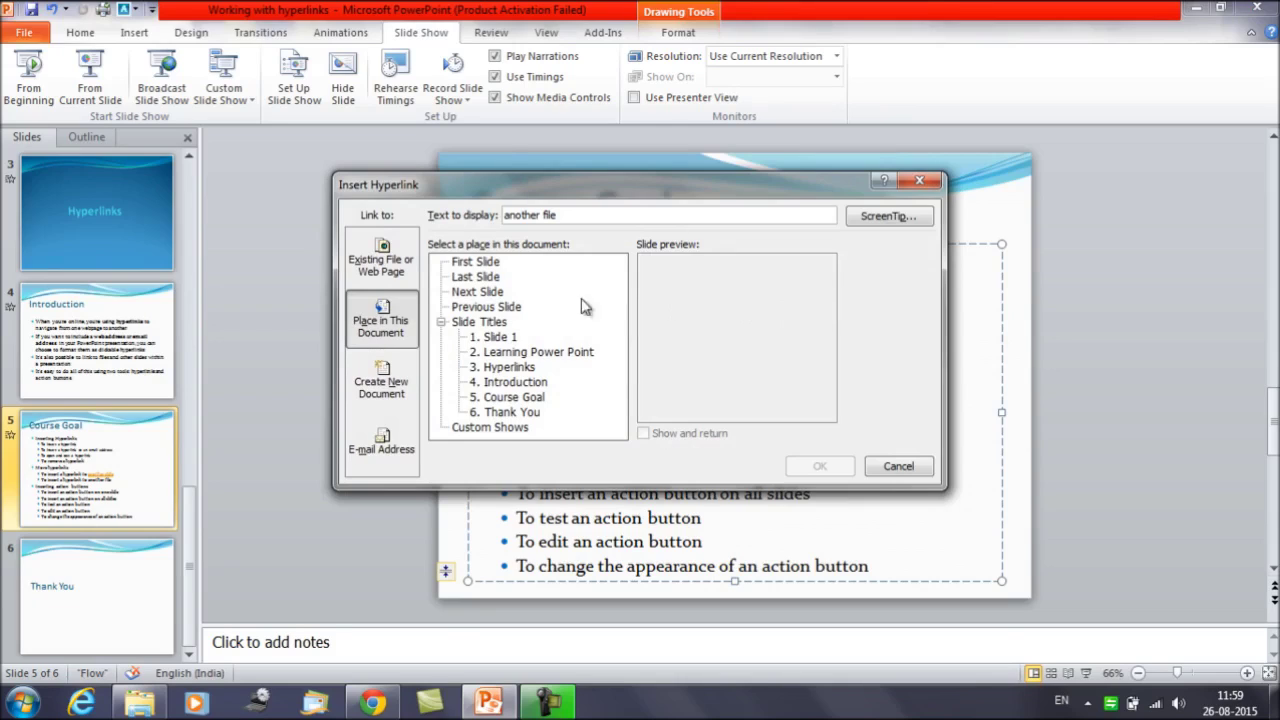
click(409, 270)
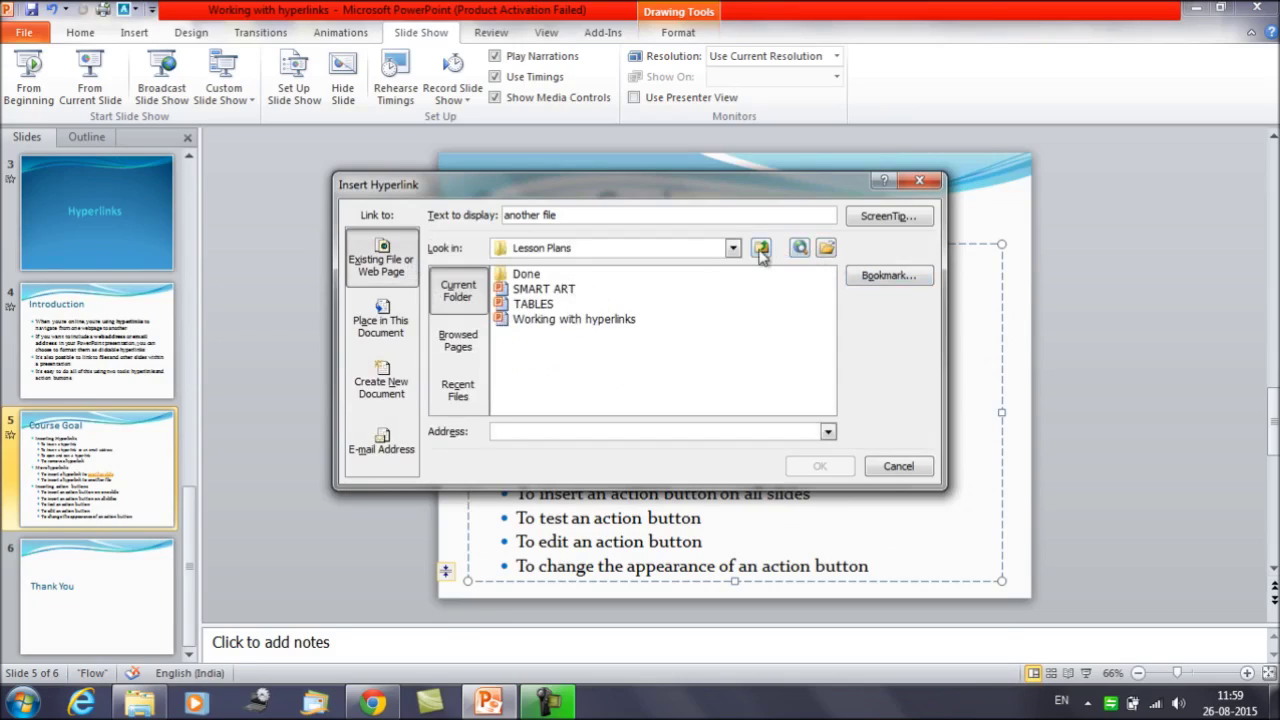
- Browse to the Desktop and link the words to Animation-Independence Day.wmv
click(761, 249)
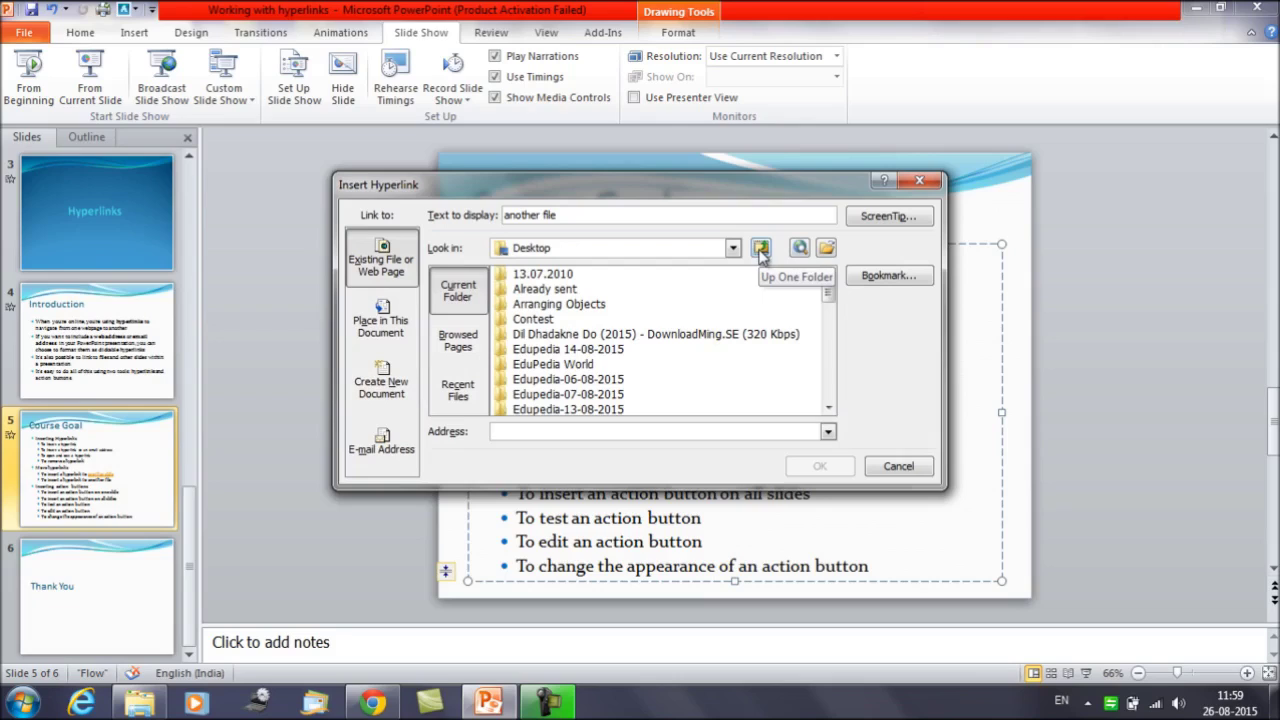
double_click(567, 278)
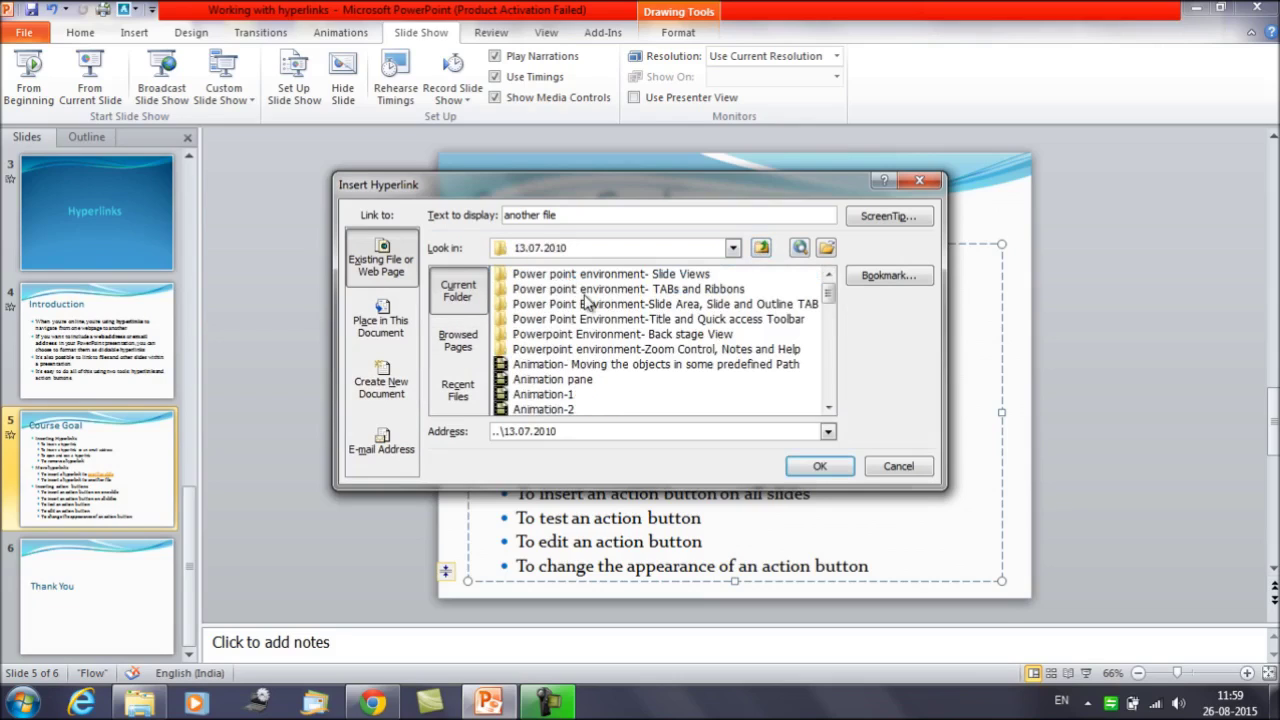
click(587, 295)
click(733, 250)
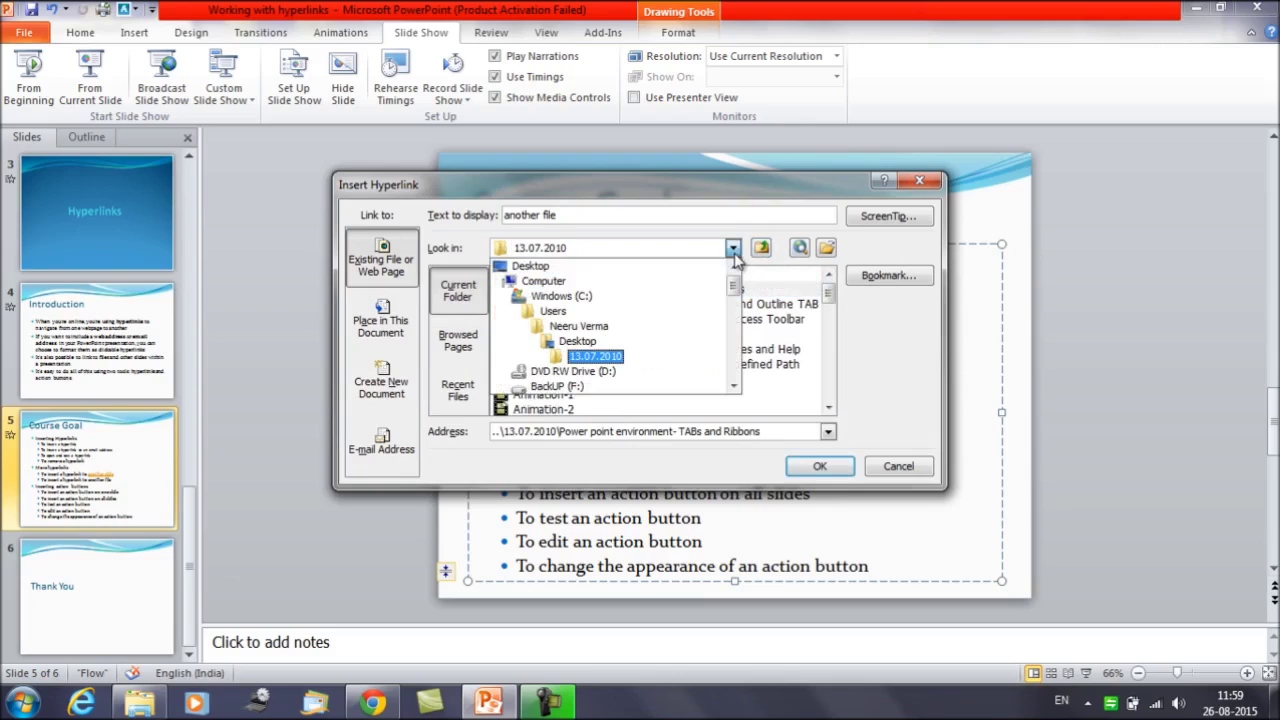
click(512, 267)
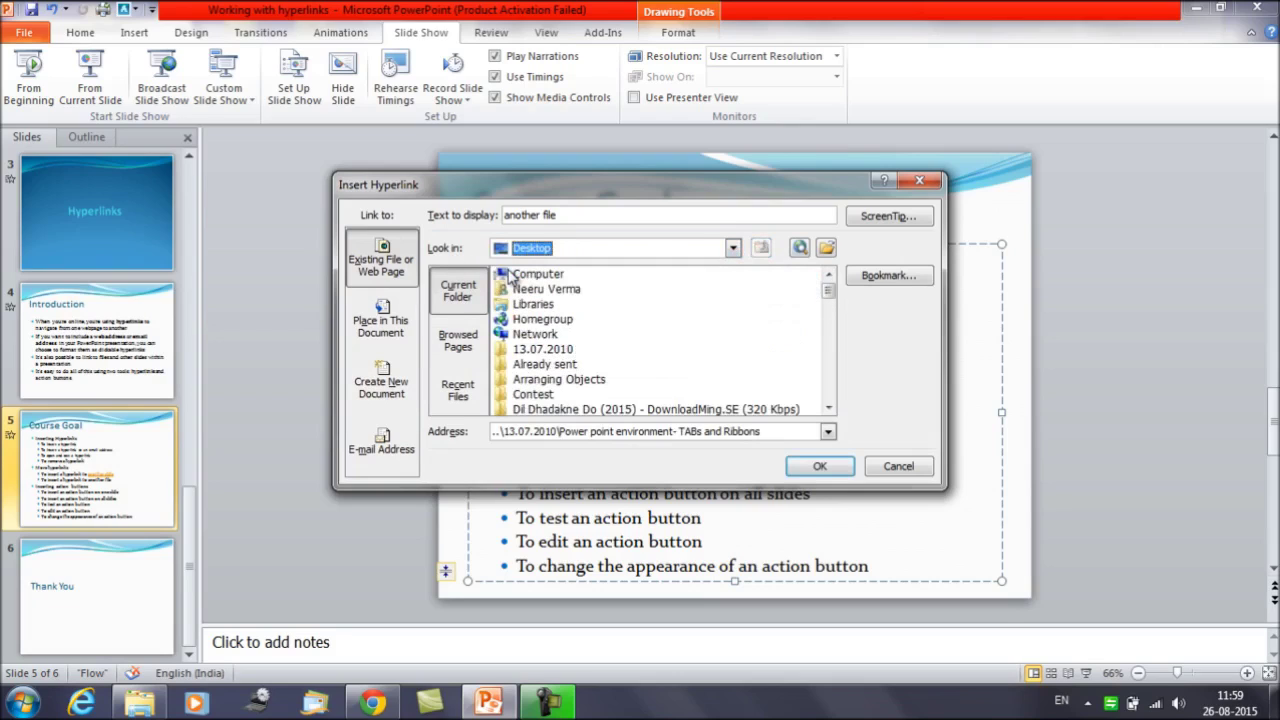
click(829, 409)
drag(829, 409, 829, 409)
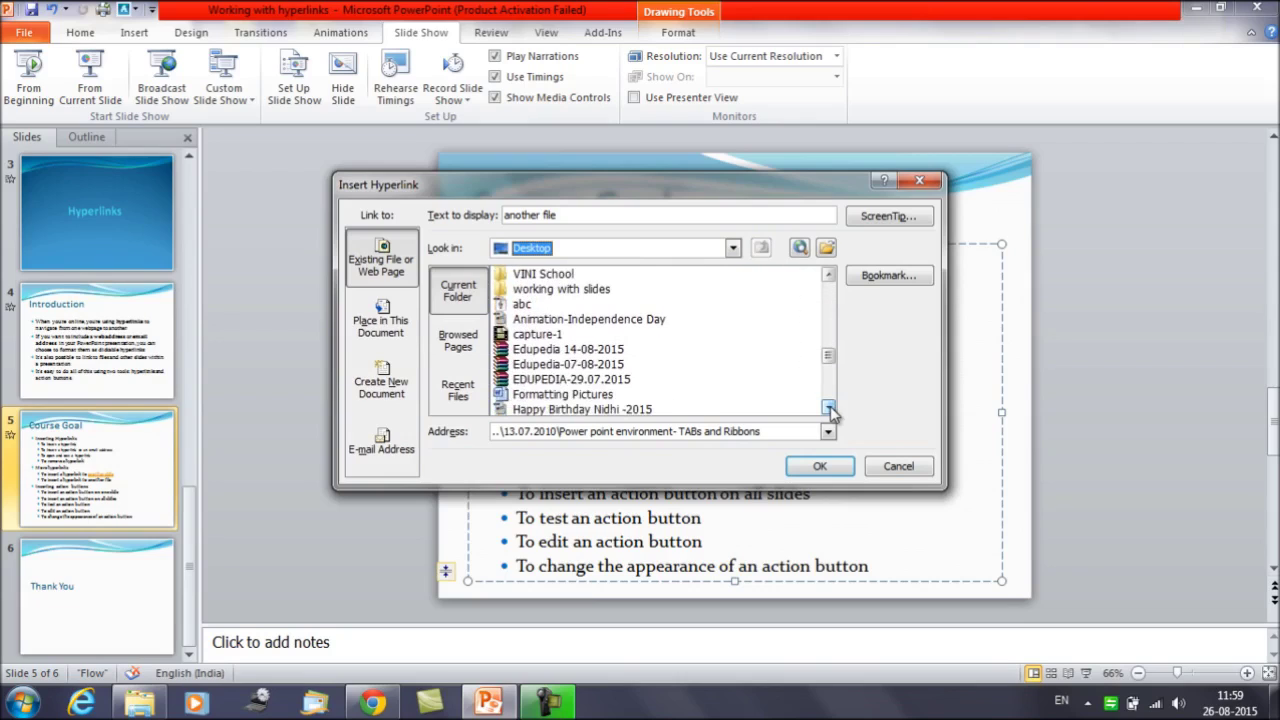
click(549, 321)
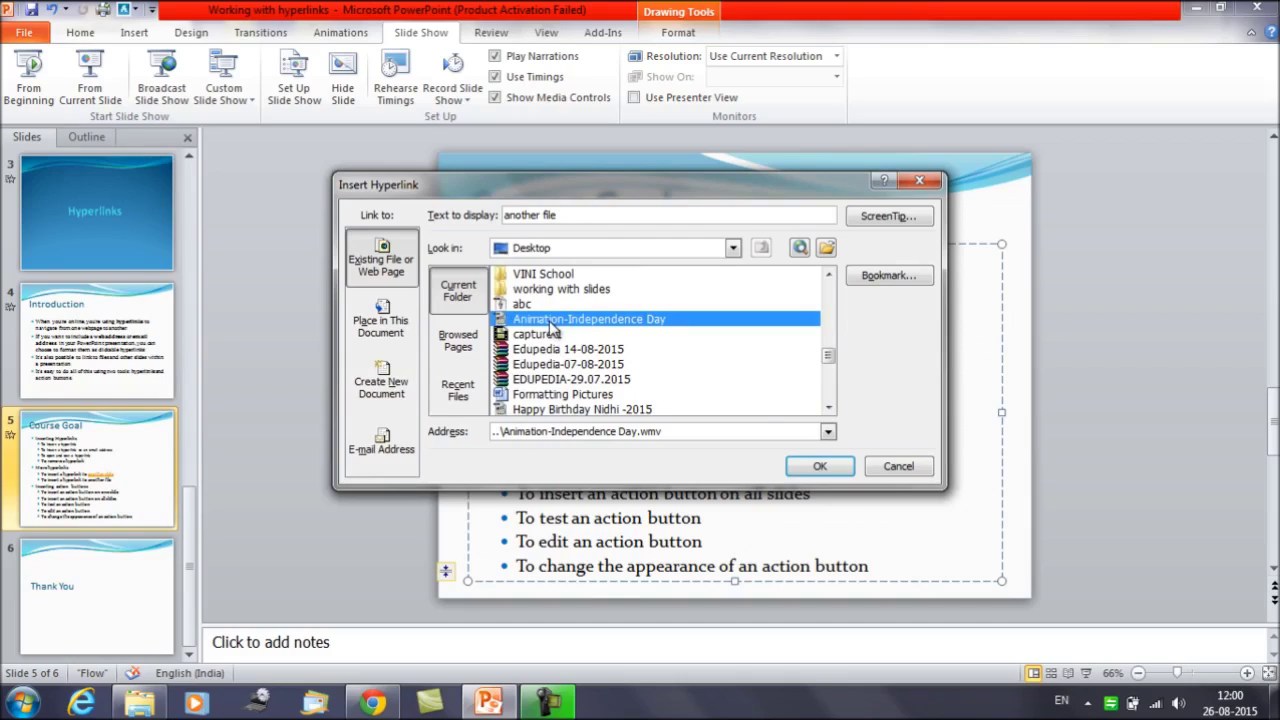
click(819, 470)
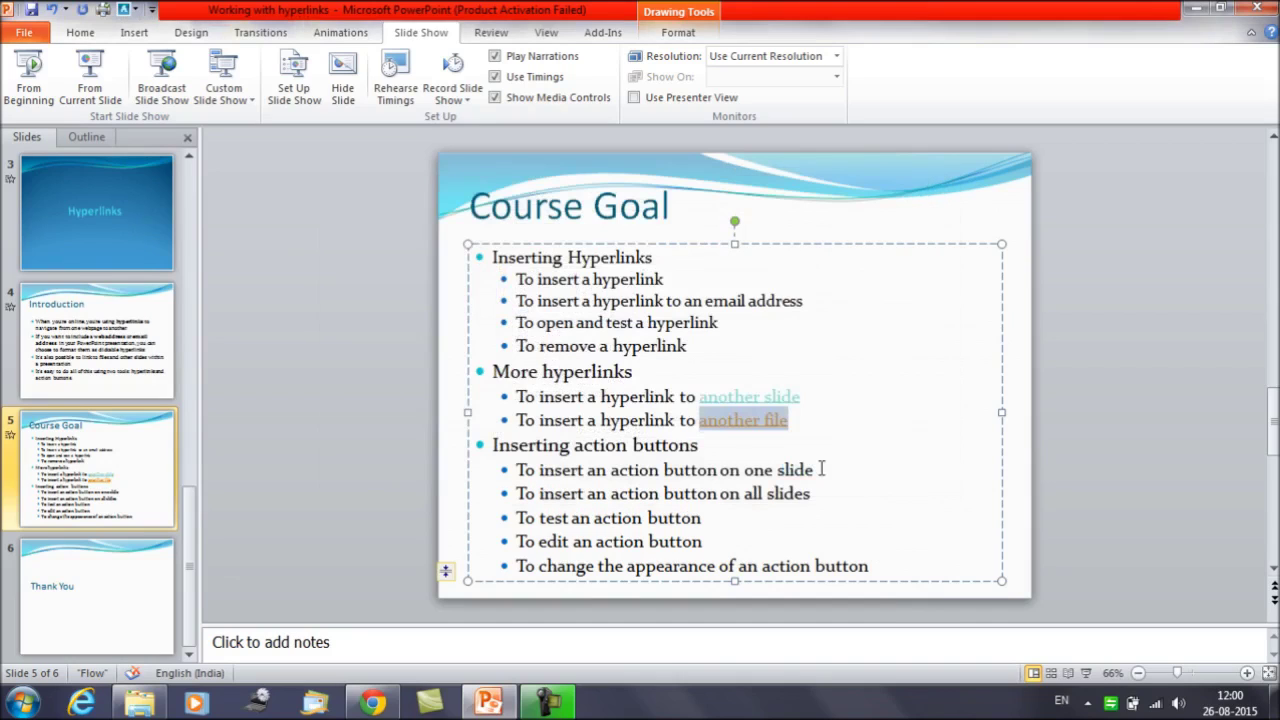
right_click(750, 428)
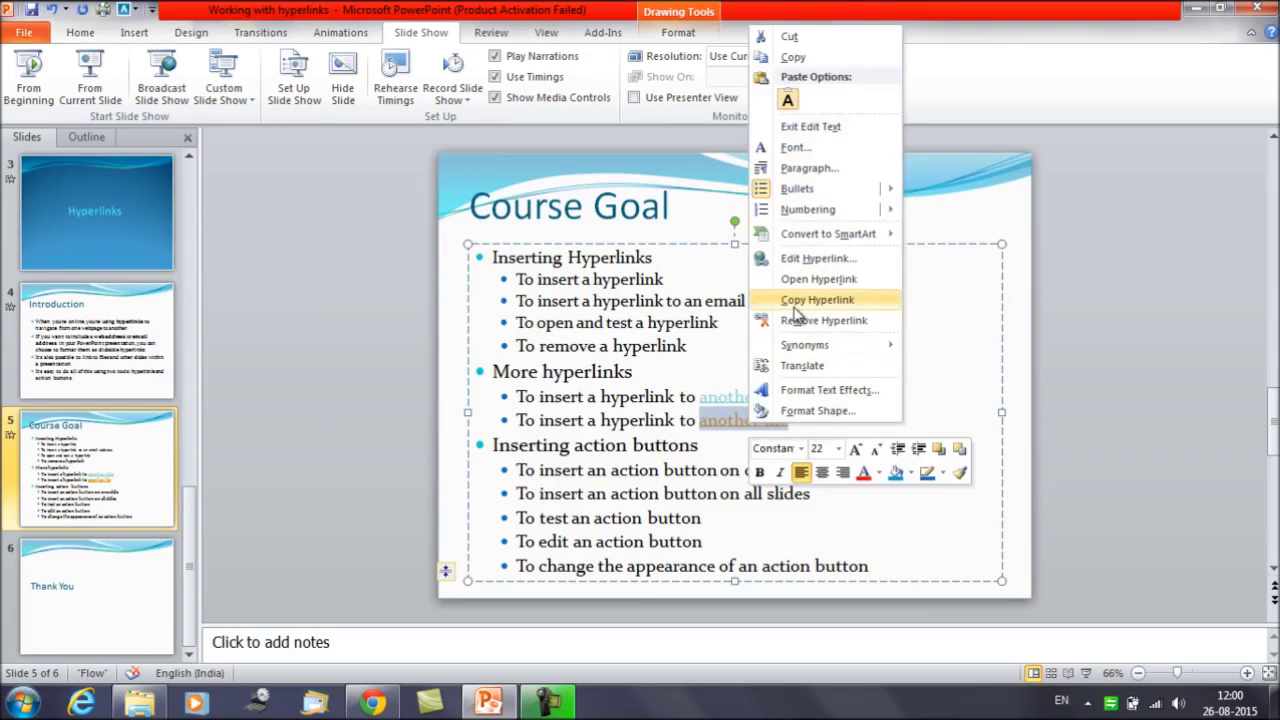
click(802, 280)
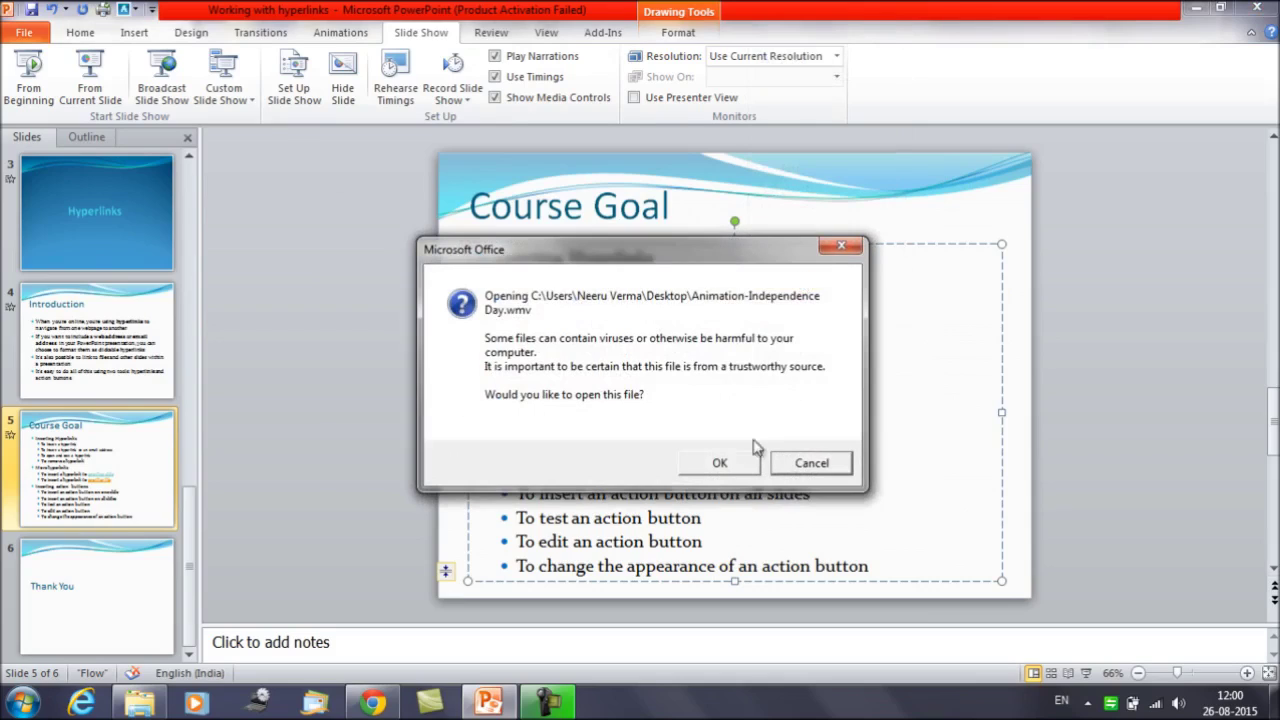
click(740, 466)
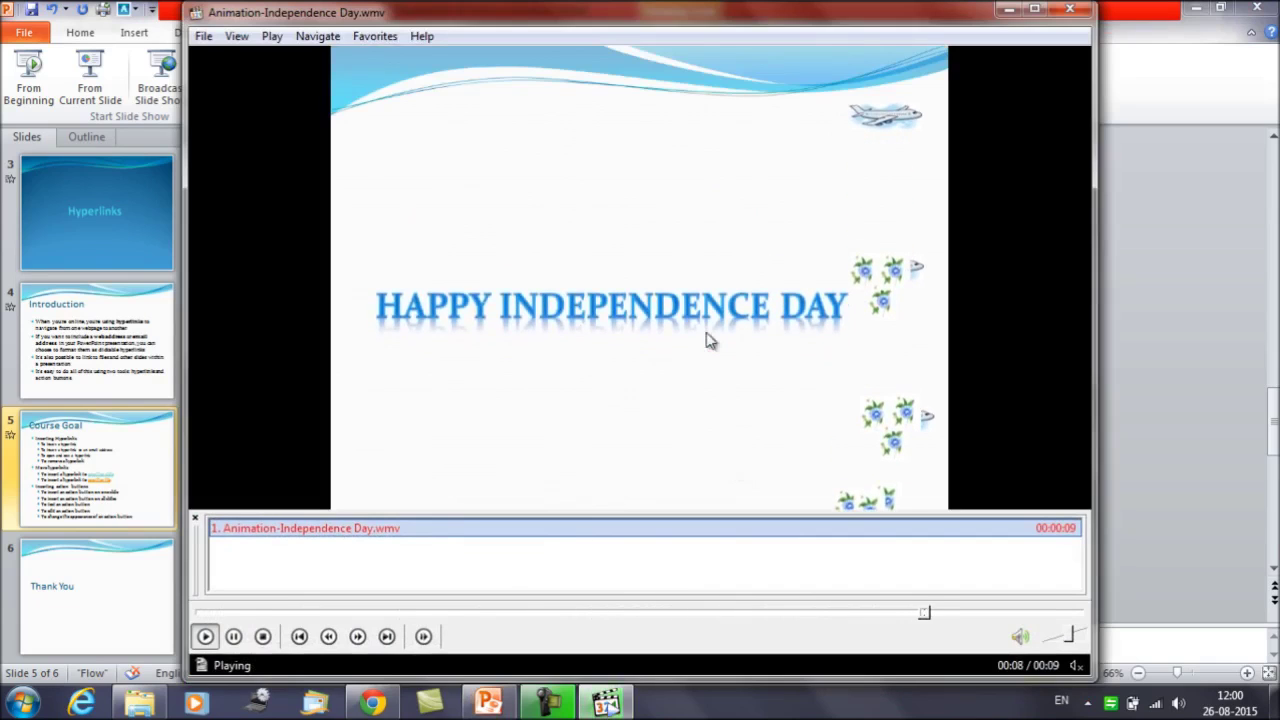
click(1072, 11)
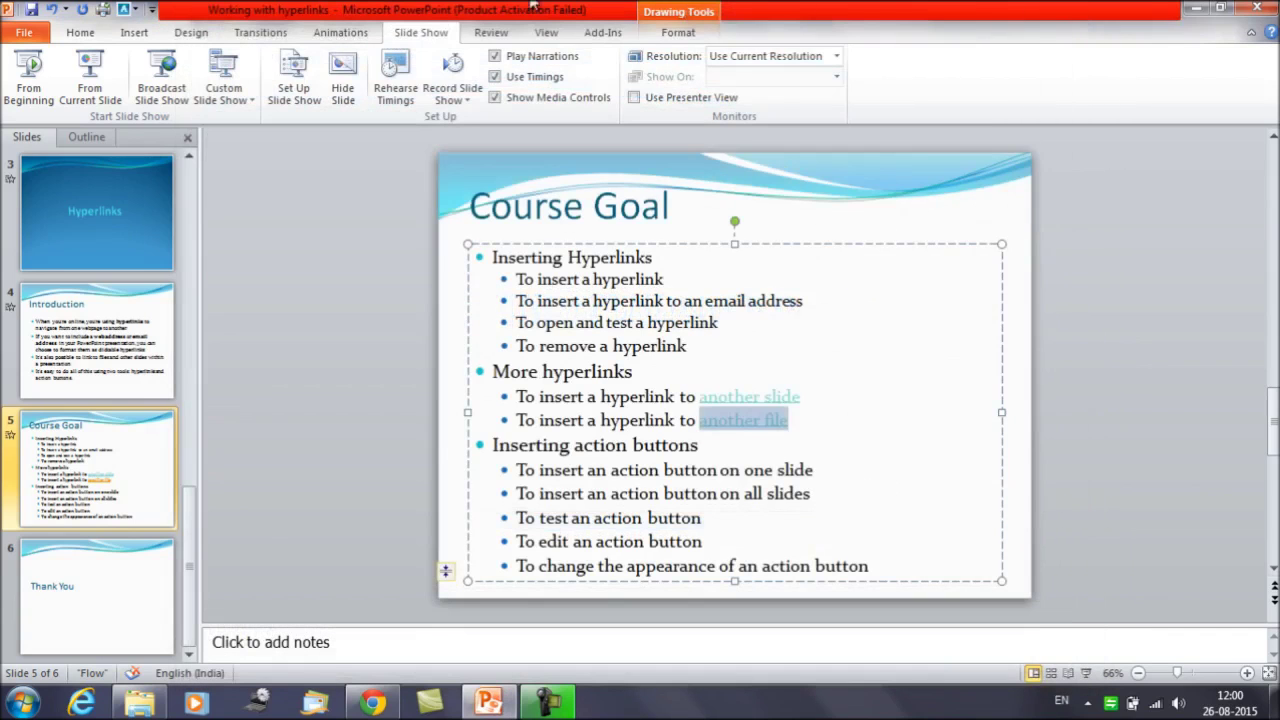
- In the slide show, follow 'another file', allow the Independence Day video to play, then close the player
click(96, 102)
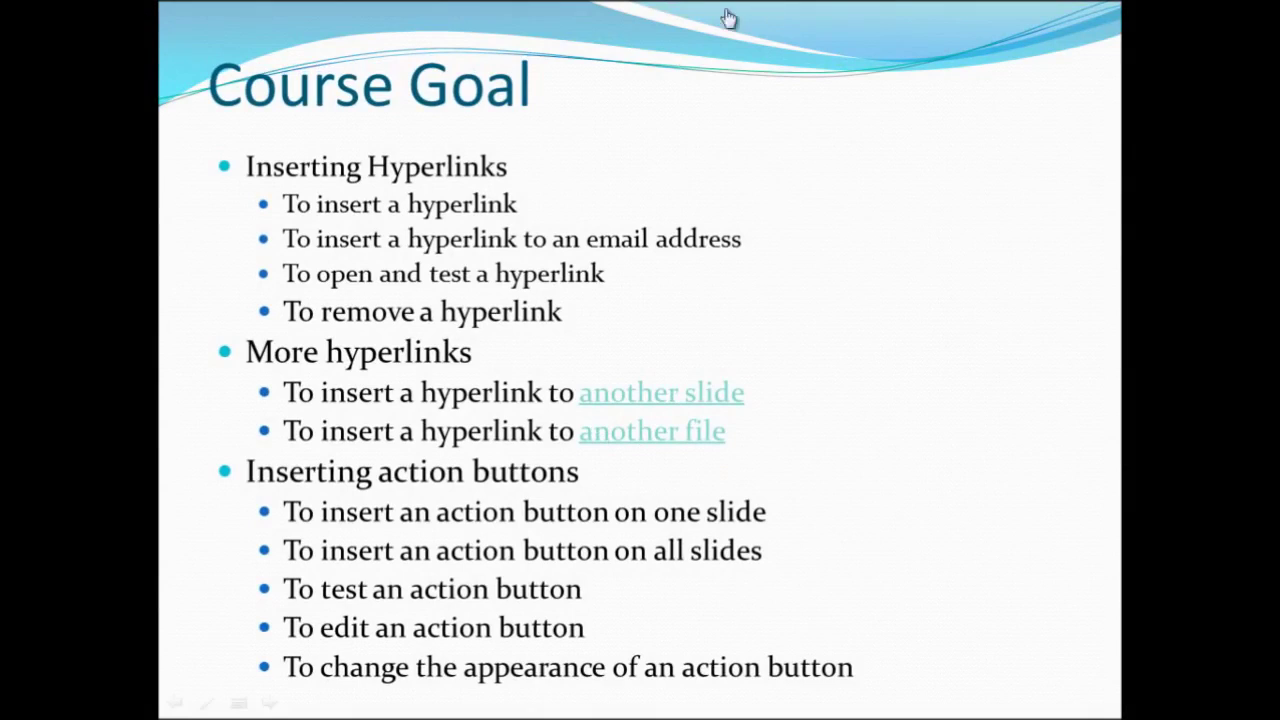
mouse_move(623, 450)
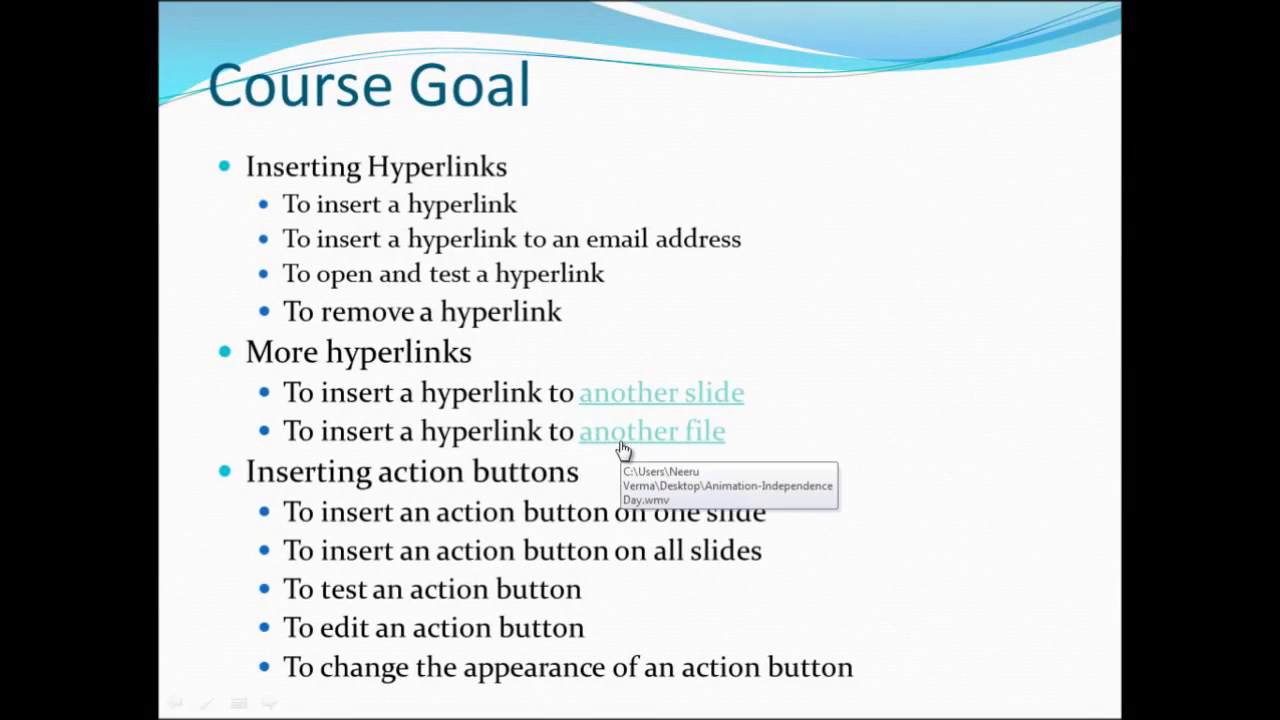
click(622, 449)
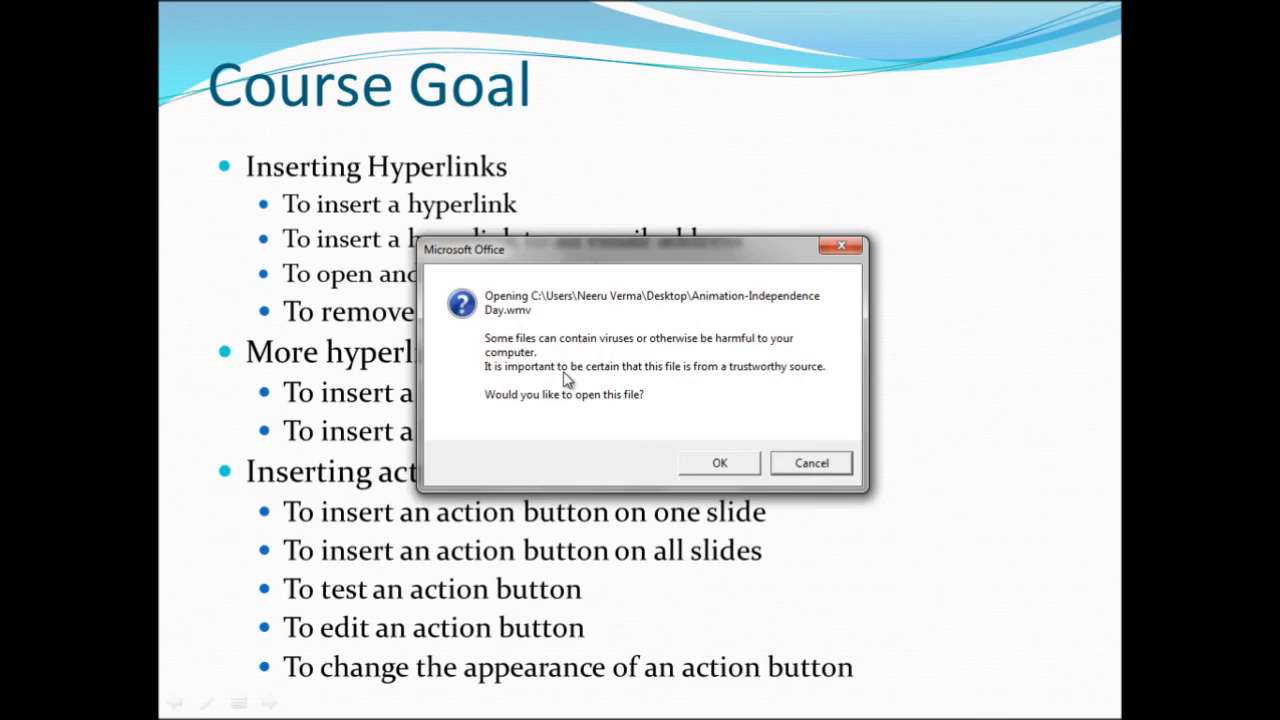
click(721, 466)
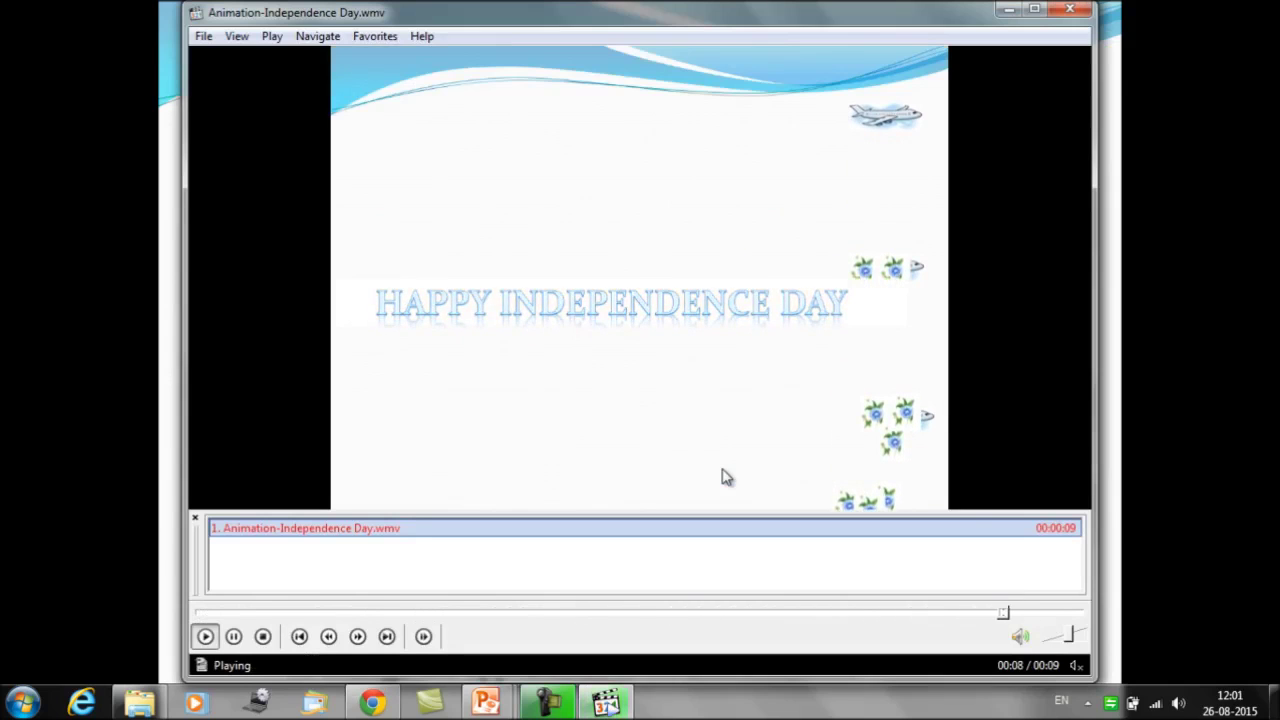
click(1076, 9)
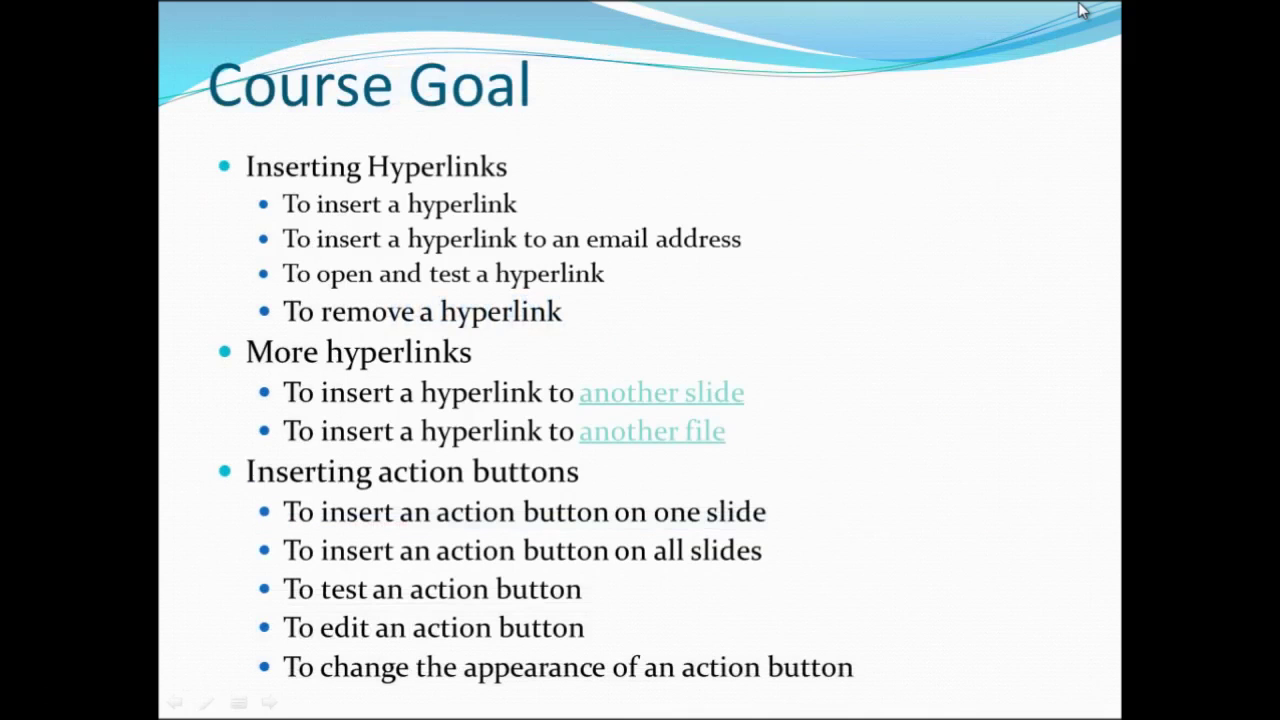